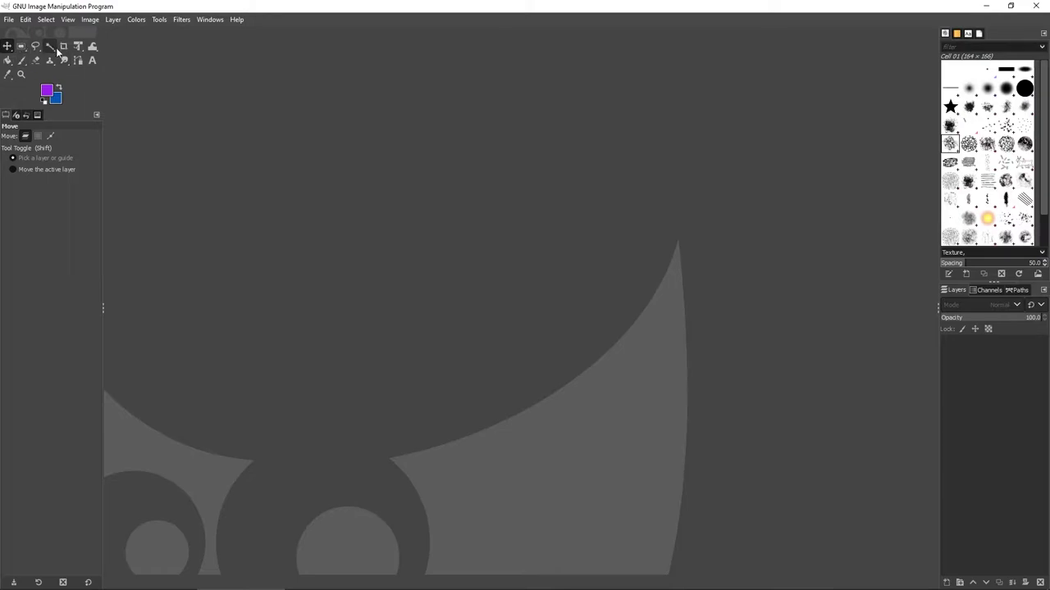
Start a new image at 1920×1080, browsing the size templates without choosing one
click(13, 81)
click(8, 22)
click(13, 36)
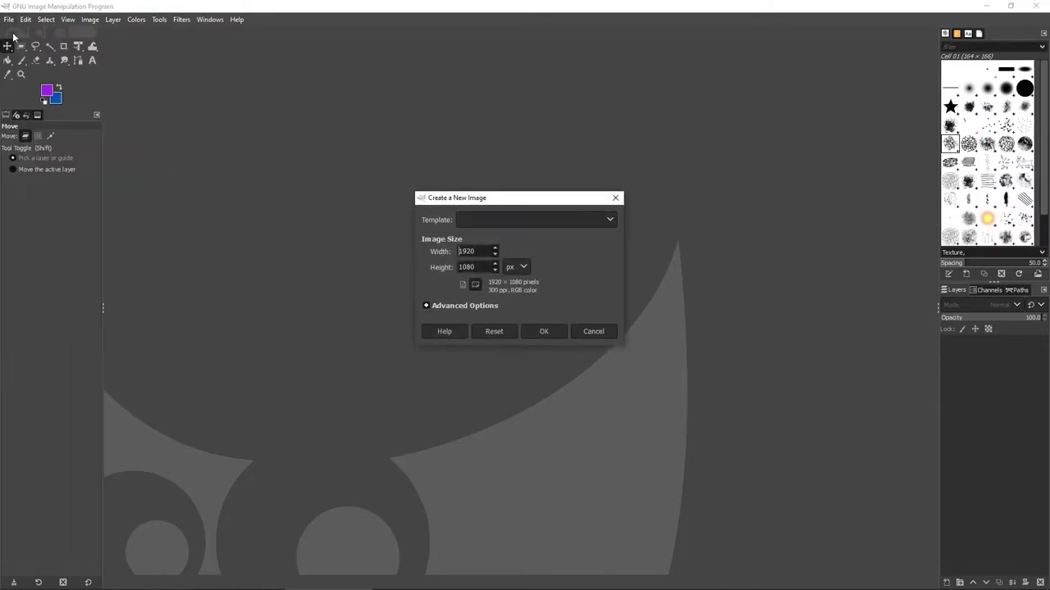
click(529, 223)
scroll(552, 337, down, 4)
scroll(552, 334, up, 6)
click(553, 222)
In Advanced Options, keep RGB color as the colour space and fill with the background colour
click(426, 307)
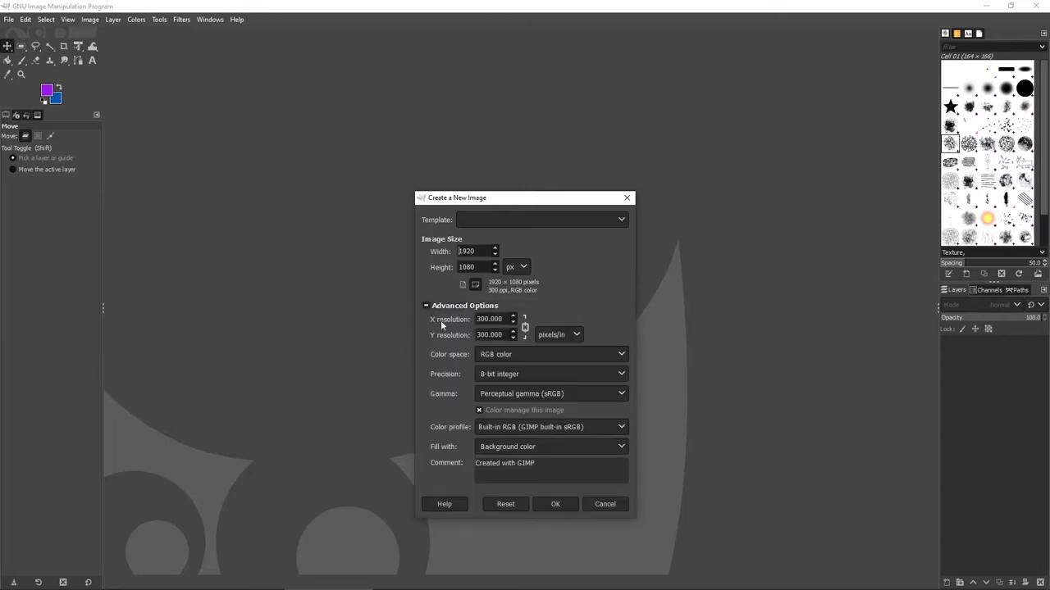
click(484, 353)
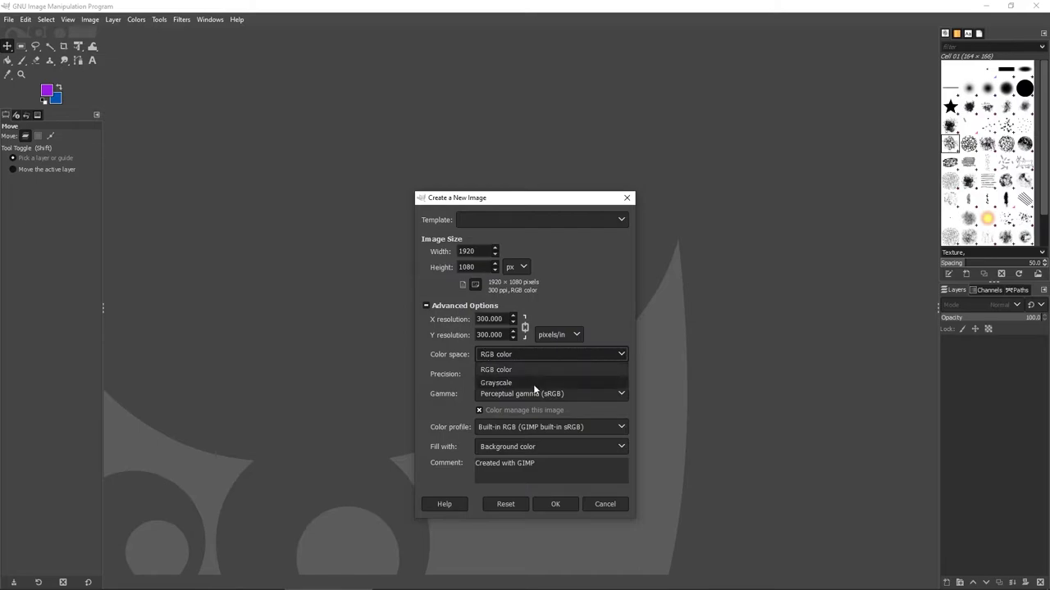
click(522, 353)
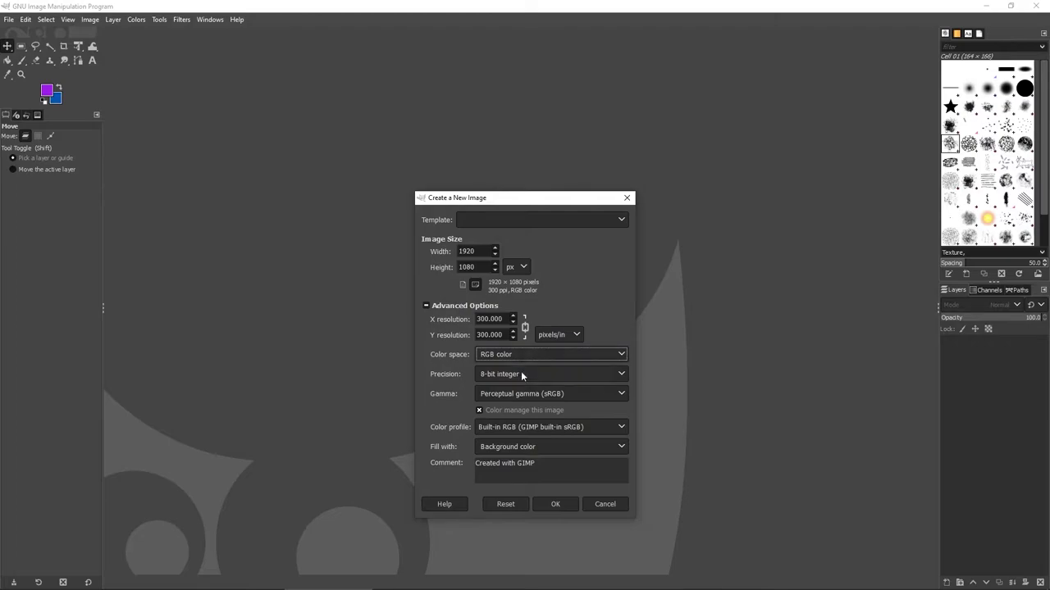
click(520, 449)
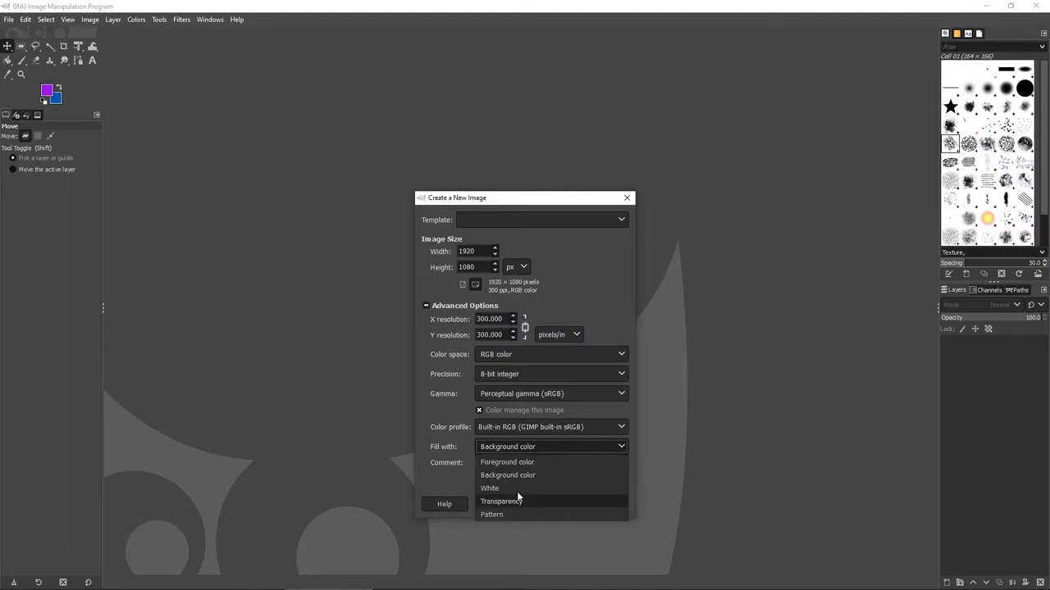
click(512, 448)
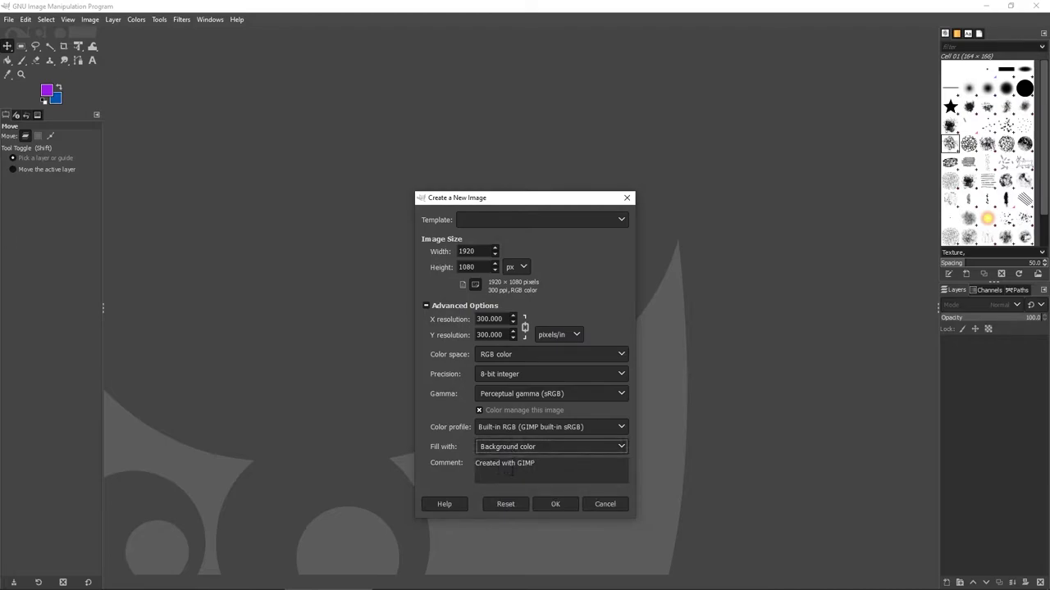
Create the 1920×1080 blue image and change the background colour to purple
click(550, 504)
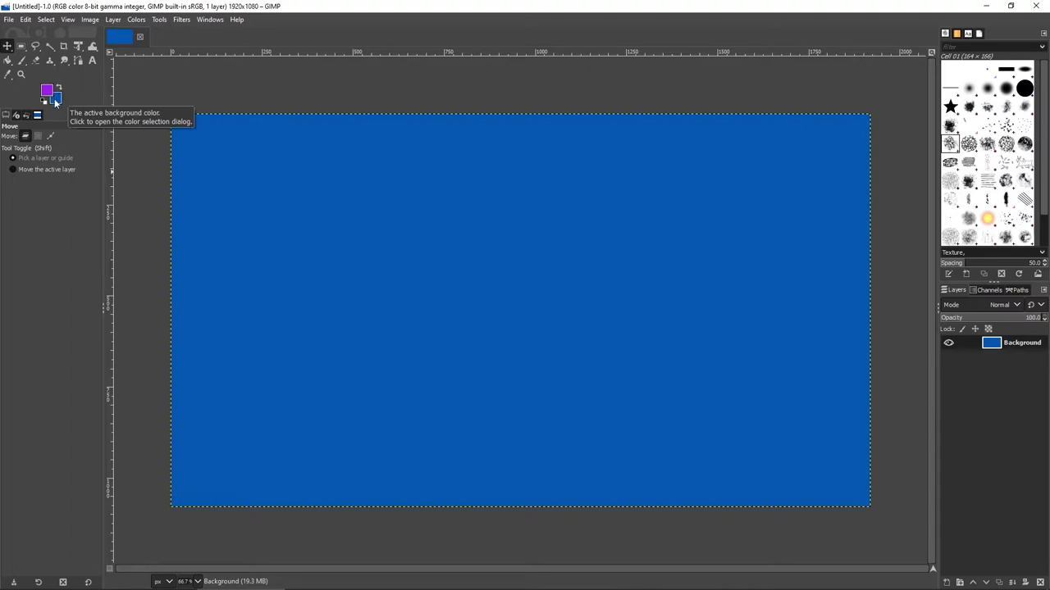
click(56, 102)
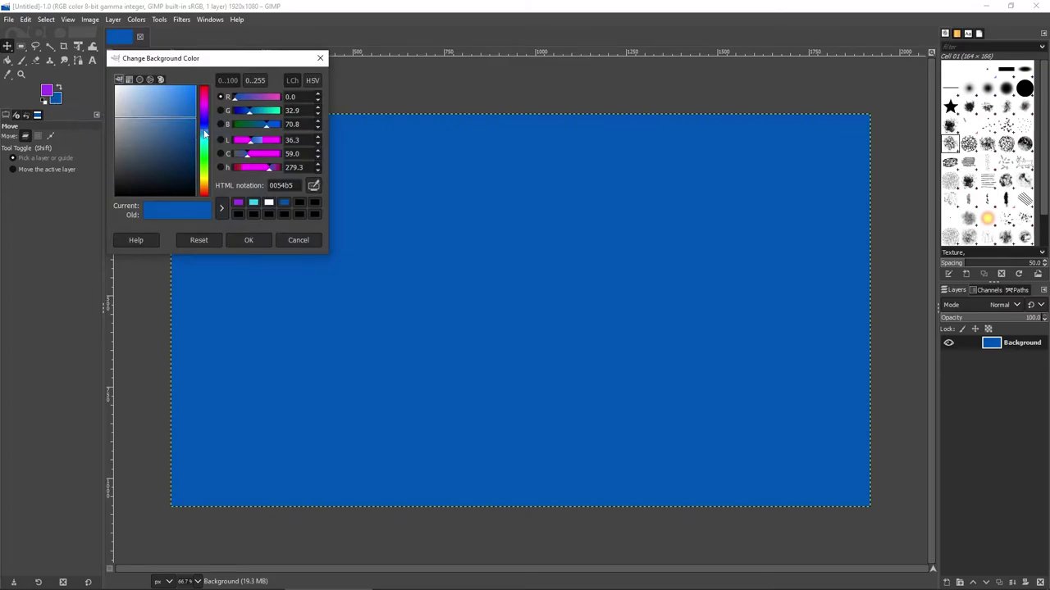
mouse_move(205, 133)
mouse_down()
mouse_move(202, 110)
mouse_move(182, 105)
mouse_up()
click(243, 239)
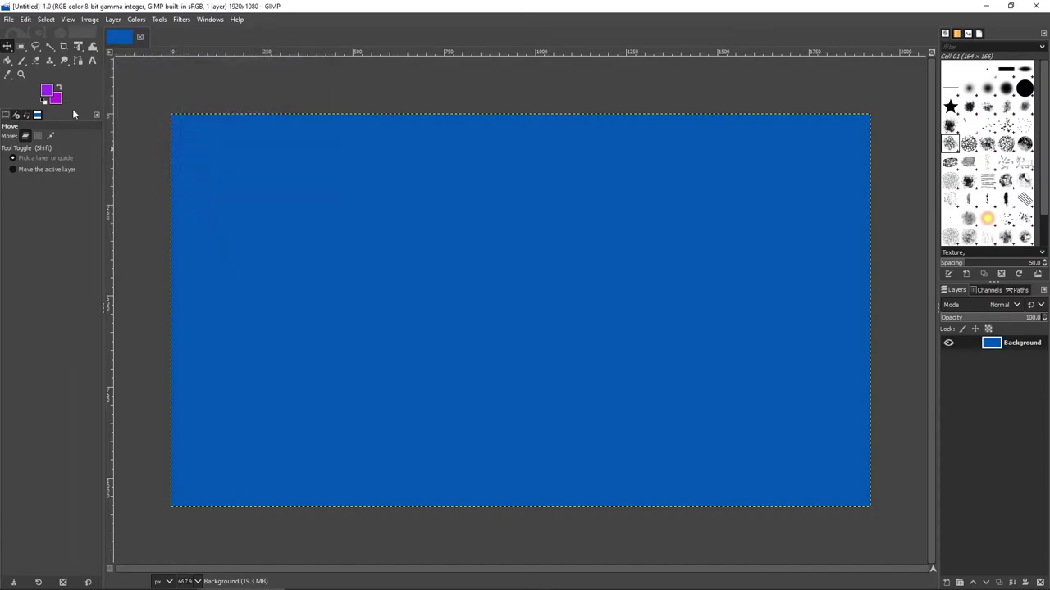
Change the foreground colour to green
click(49, 92)
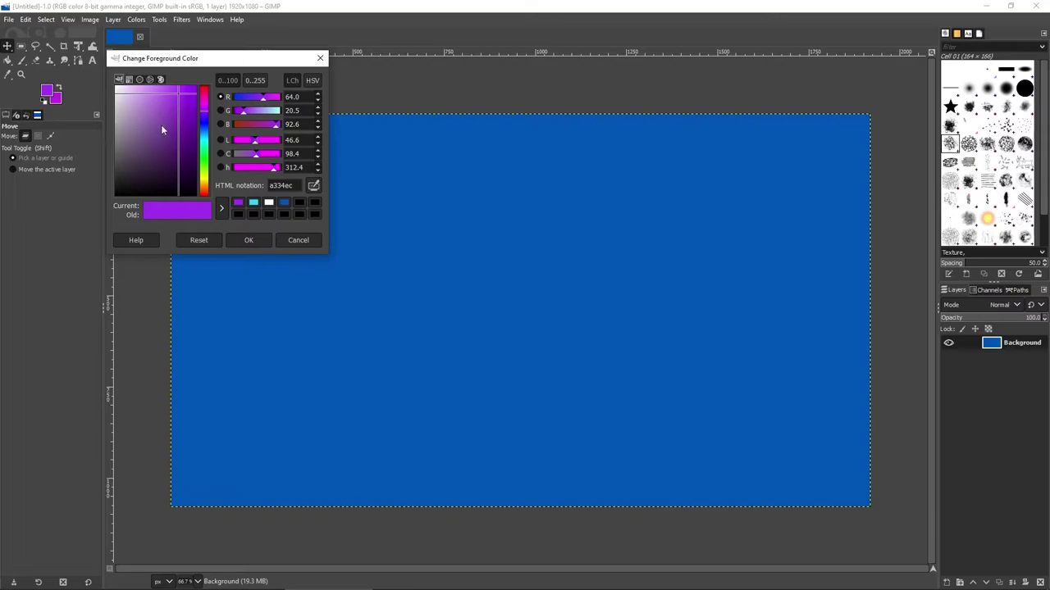
click(204, 162)
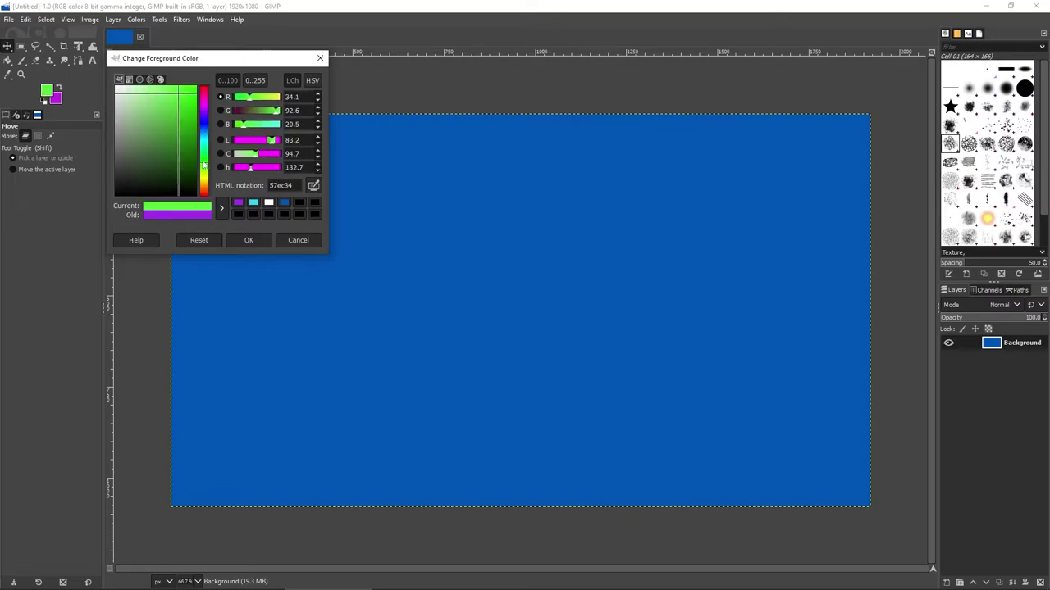
click(247, 239)
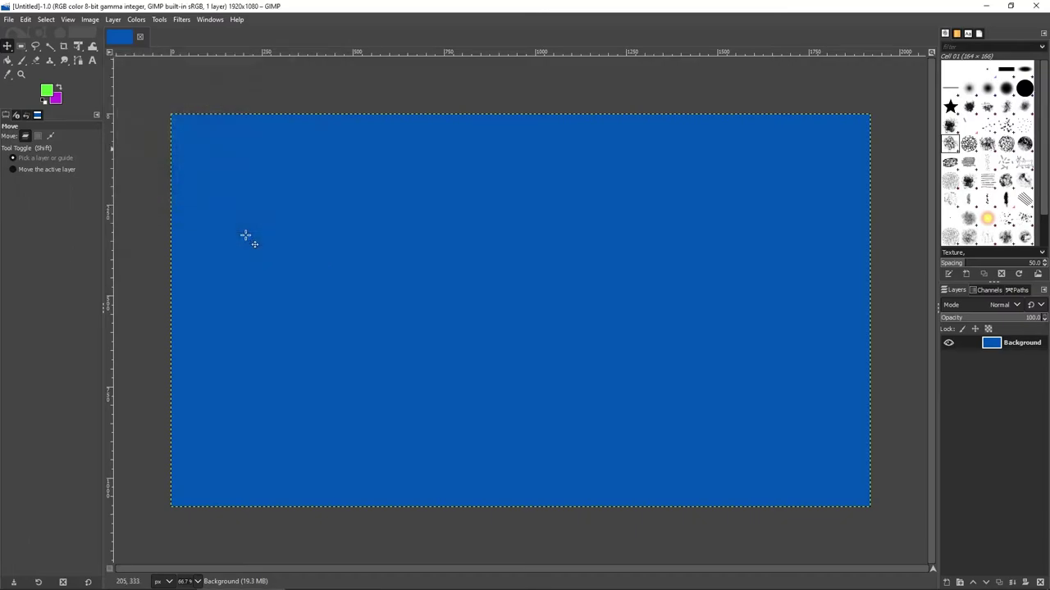
Add a transparent-fill layer named 'BrushDemo' above the blue Background layer
click(949, 585)
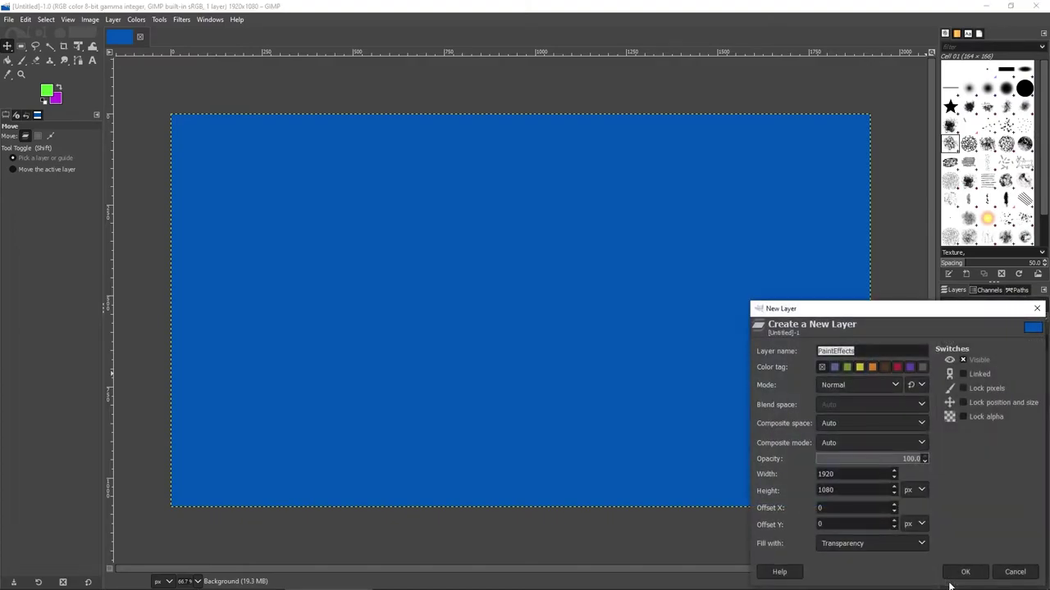
drag(863, 310, 695, 255)
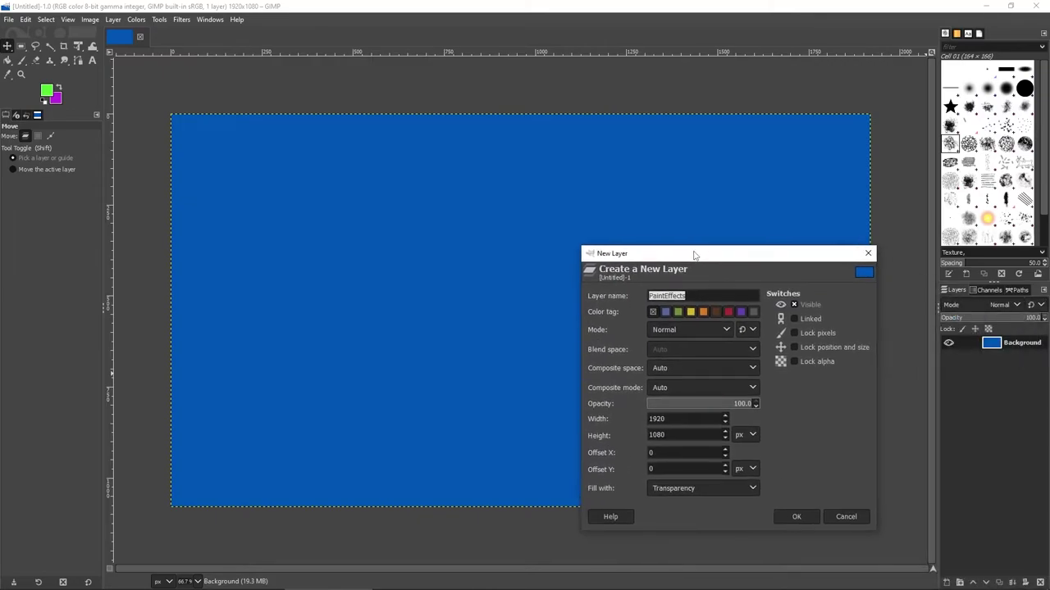
text(BrushDemo)
click(794, 517)
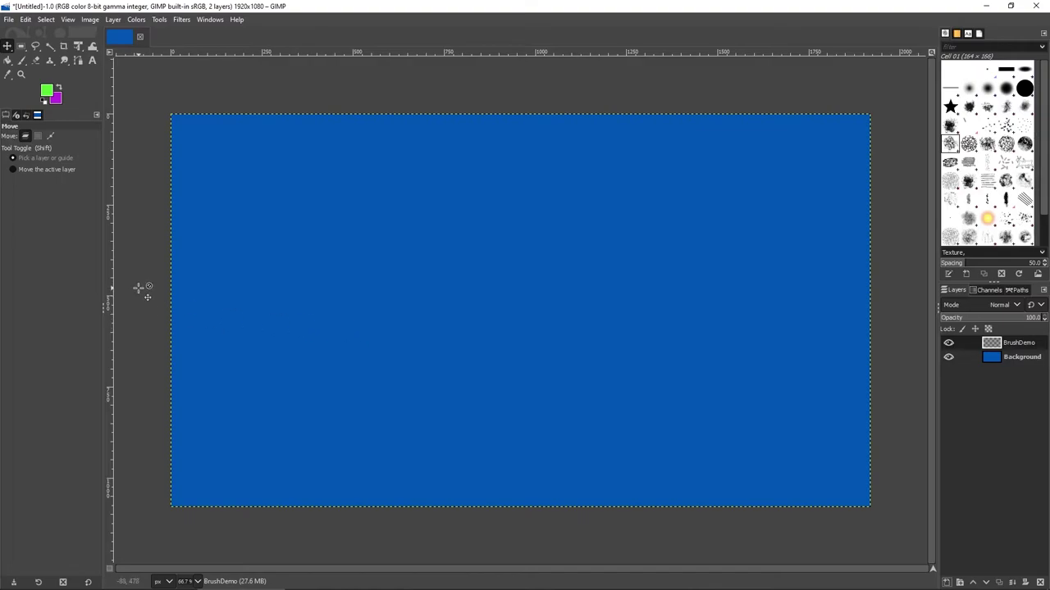
Choose the Paintbrush with the Hatch Pen 01 brush, try a top-left stroke, then undo it
click(22, 62)
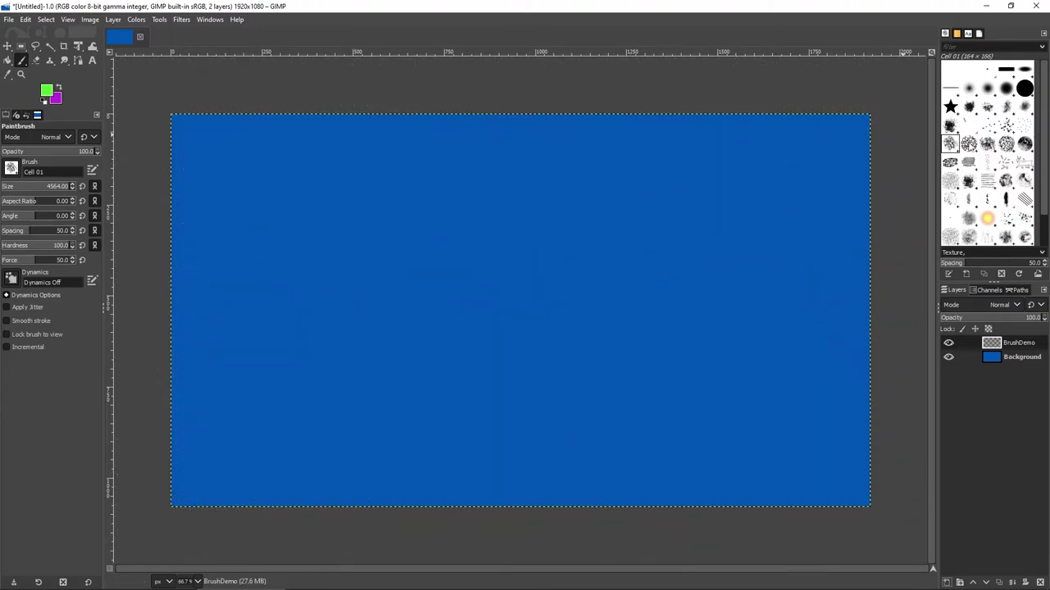
scroll(994, 182, down, 2)
scroll(994, 184, up, 2)
click(989, 182)
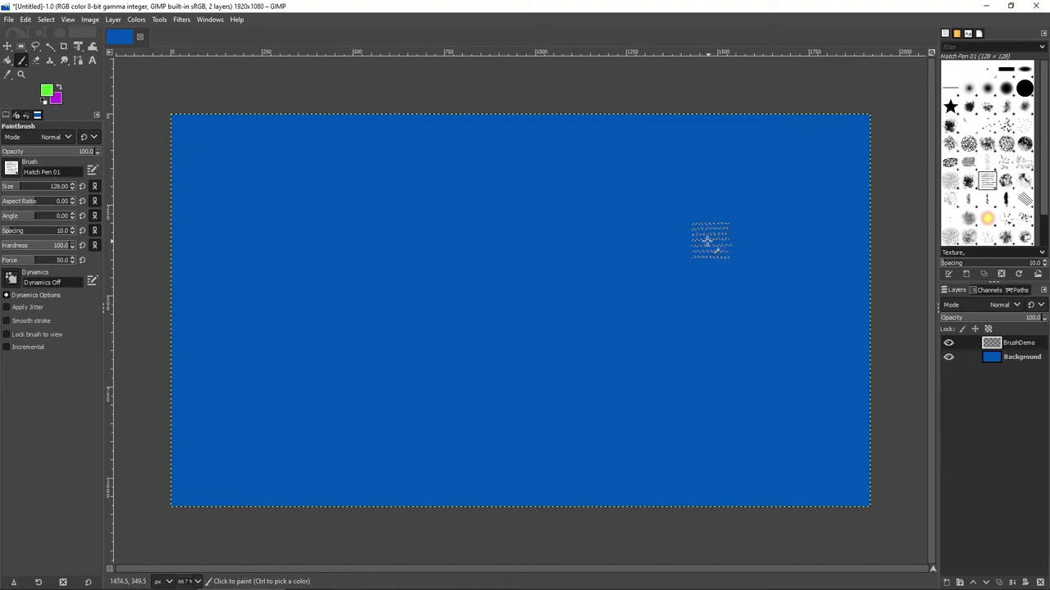
mouse_move(167, 151)
mouse_down()
mouse_move(197, 133)
mouse_move(195, 220)
mouse_move(277, 218)
mouse_up()
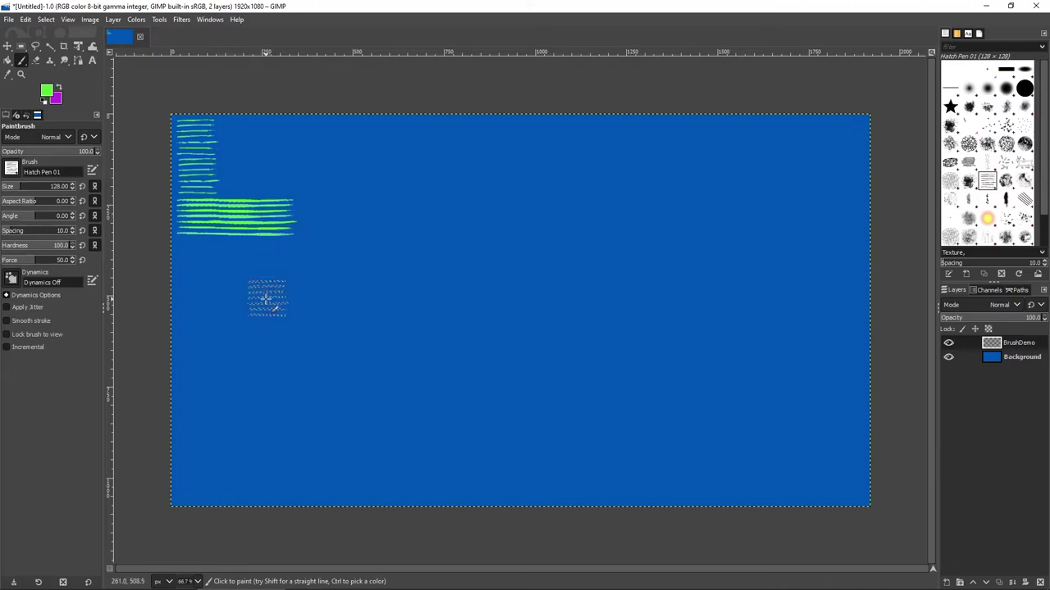
key(ctrl+z)
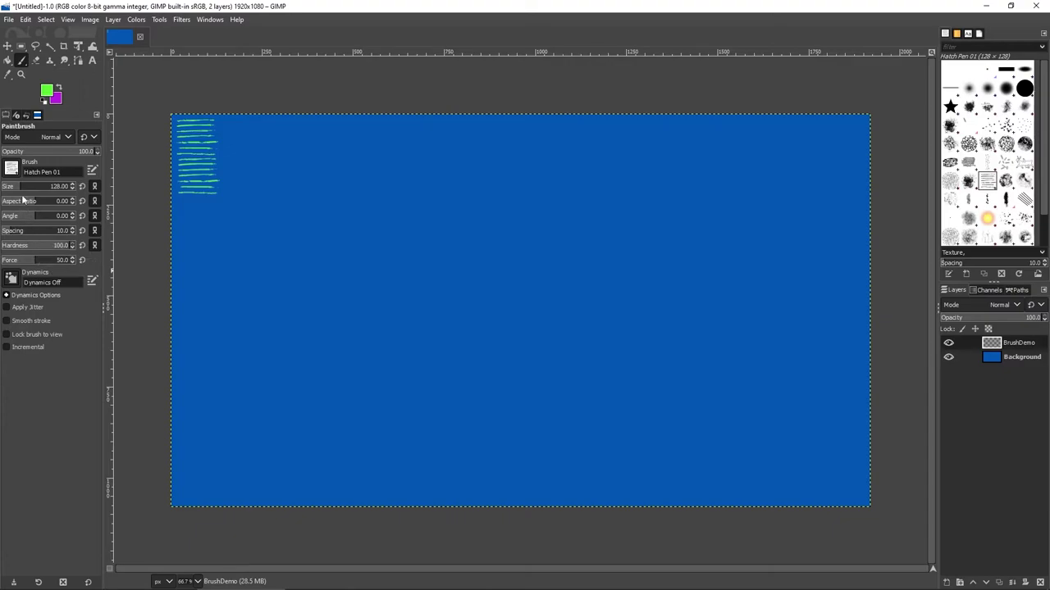
Enlarge the brush and stamp four blocks of green hatch strokes in two left-side columns
drag(18, 188, 49, 187)
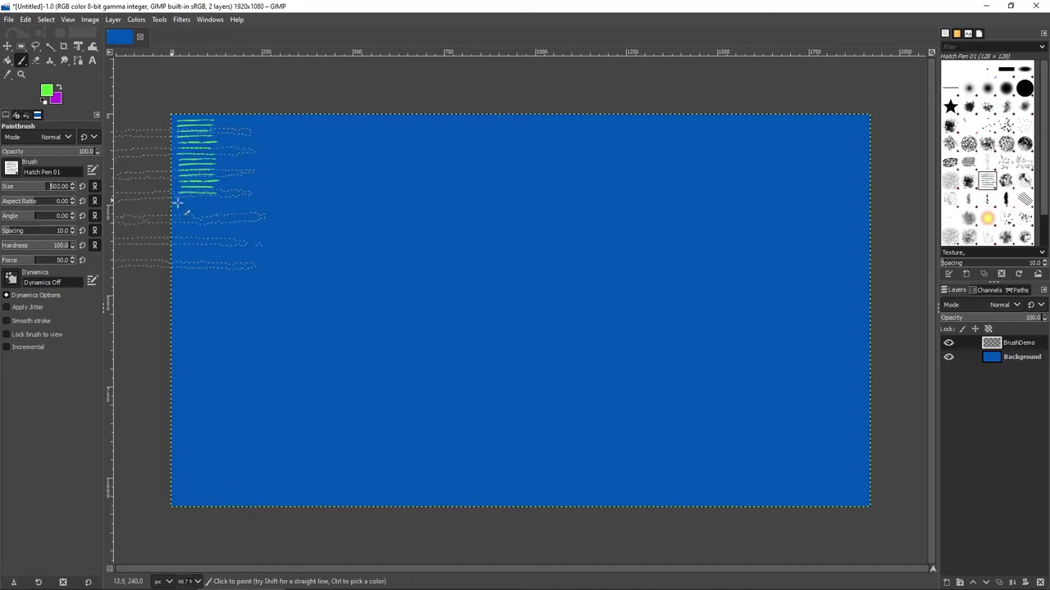
click(251, 267)
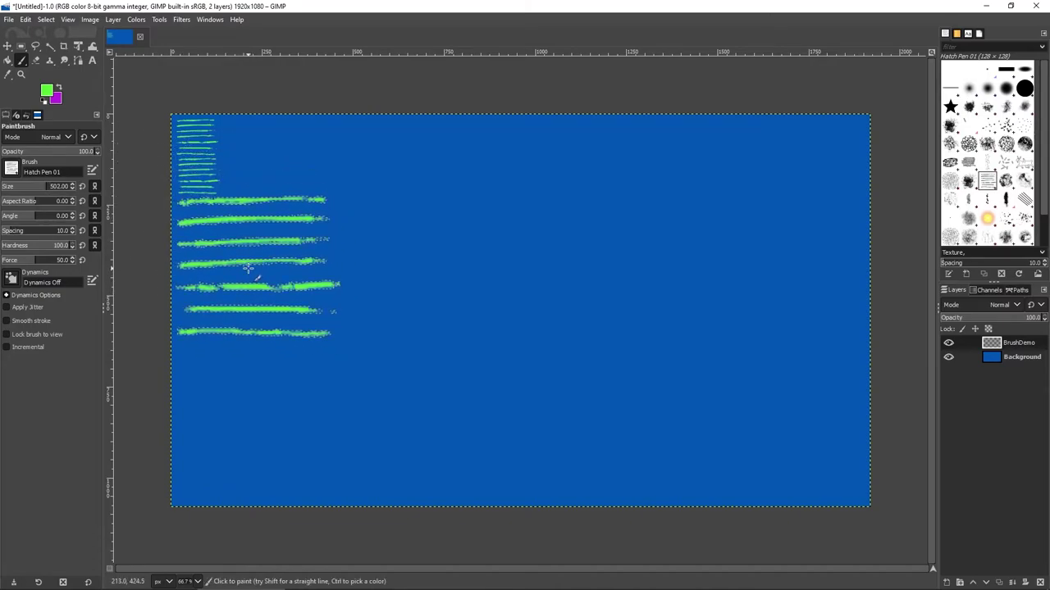
click(246, 418)
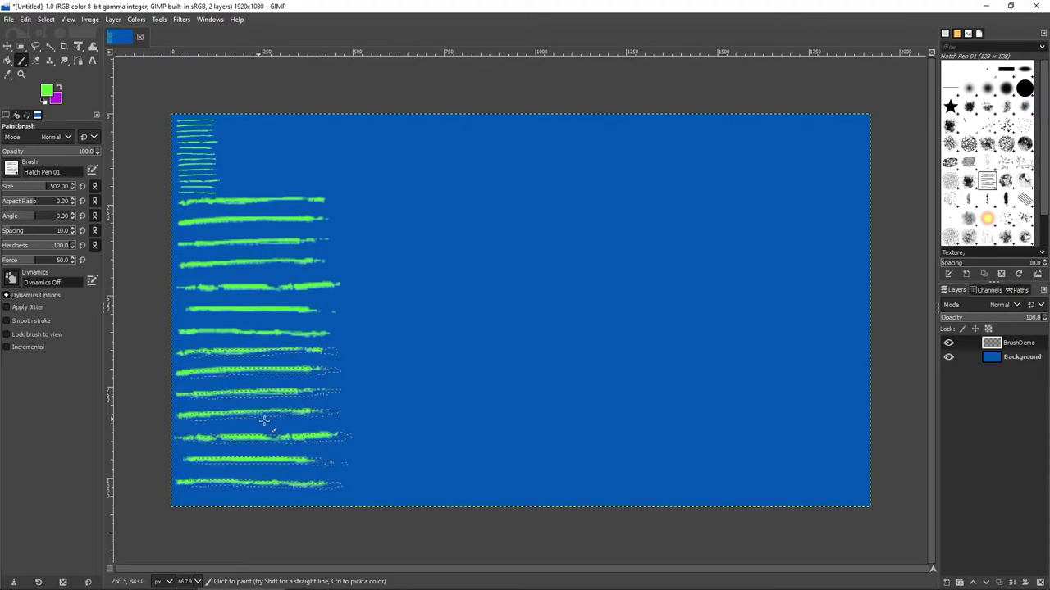
click(410, 418)
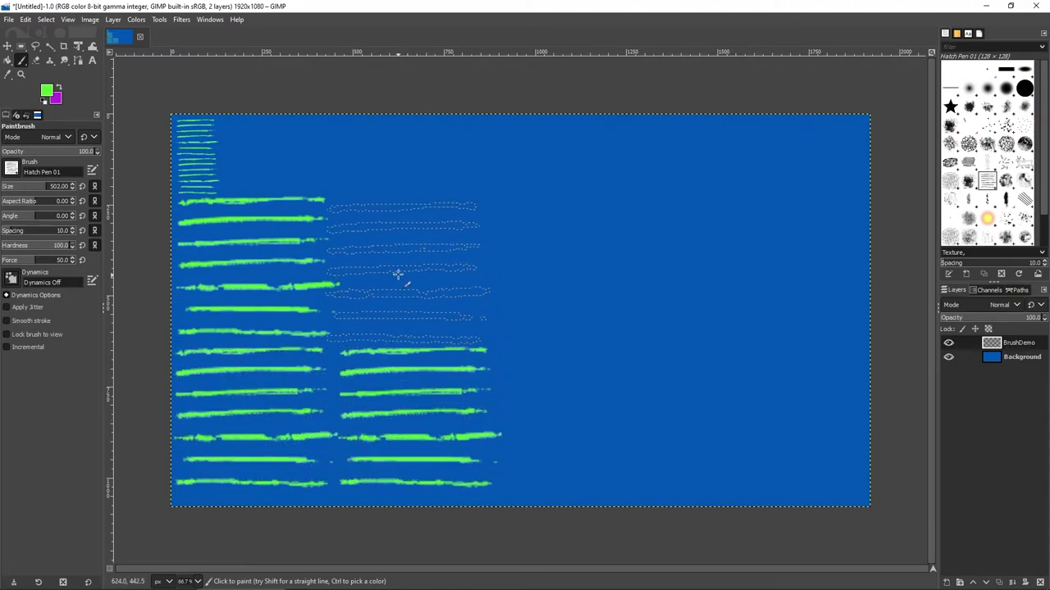
click(402, 265)
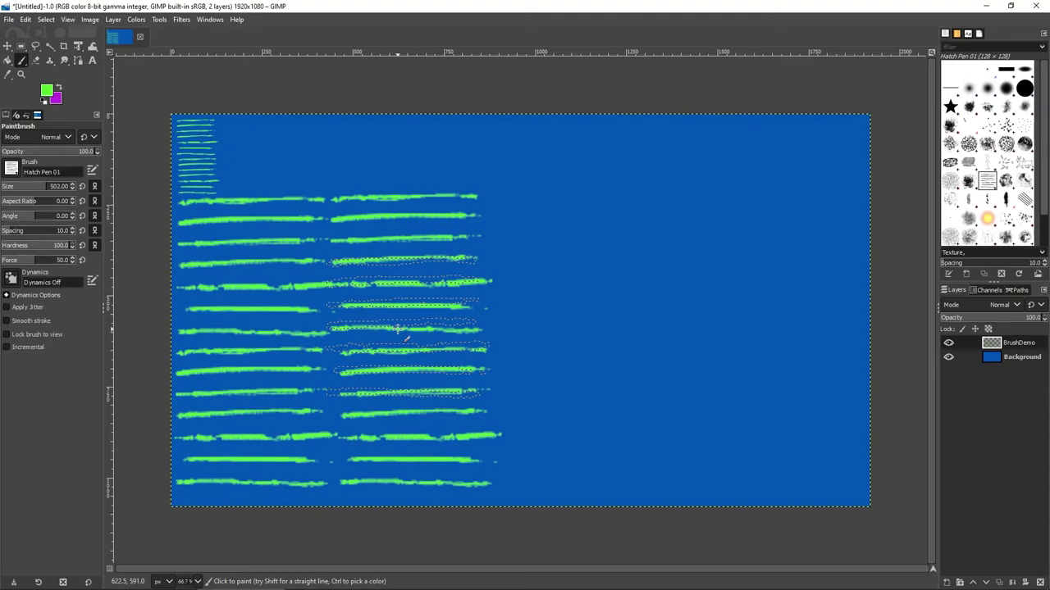
Save the image to the Desktop as workingTexture.xcf
click(7, 19)
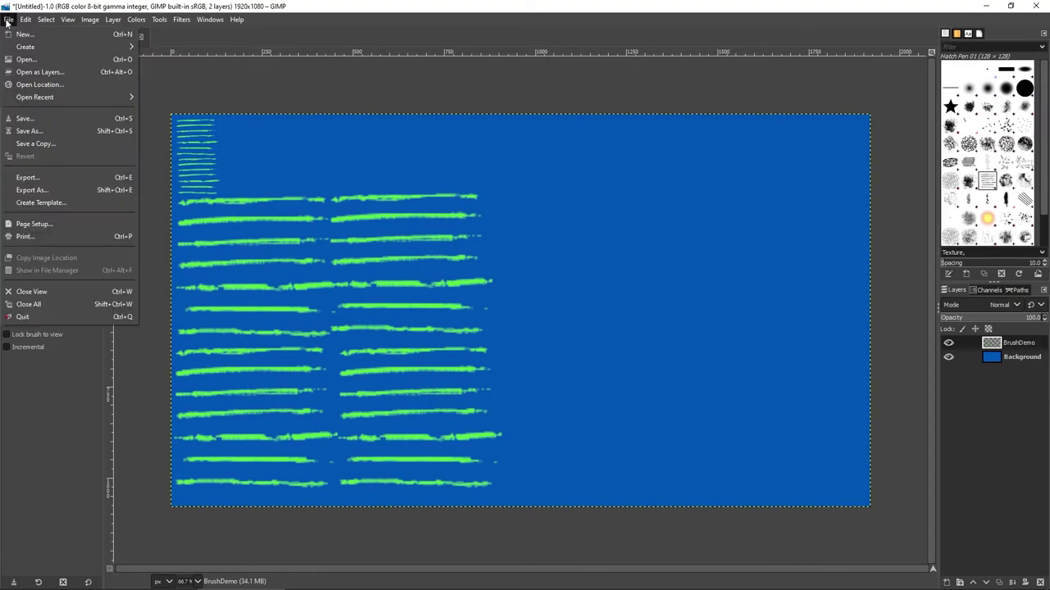
click(36, 119)
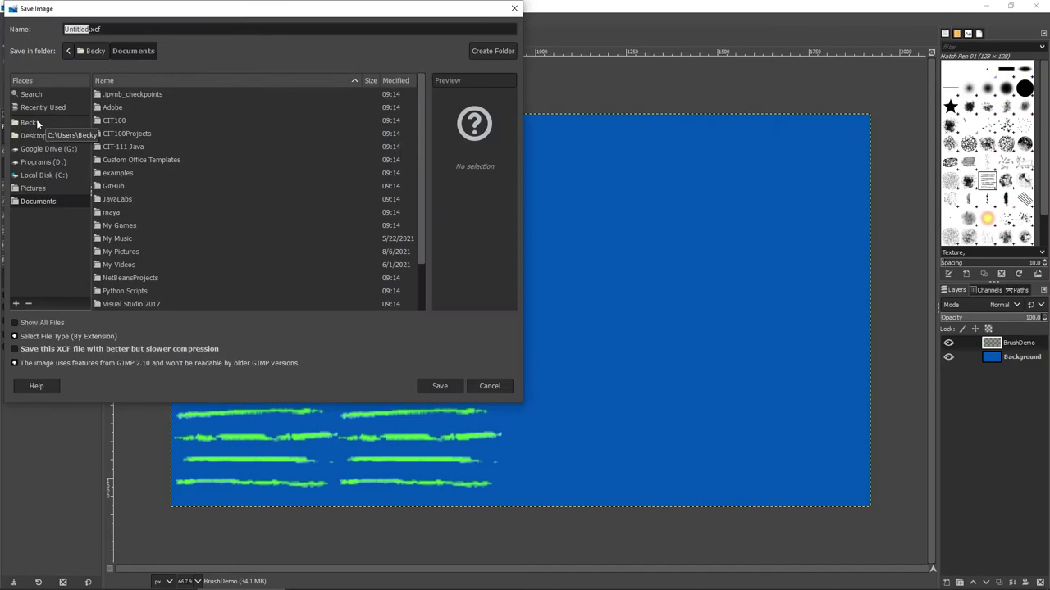
click(43, 135)
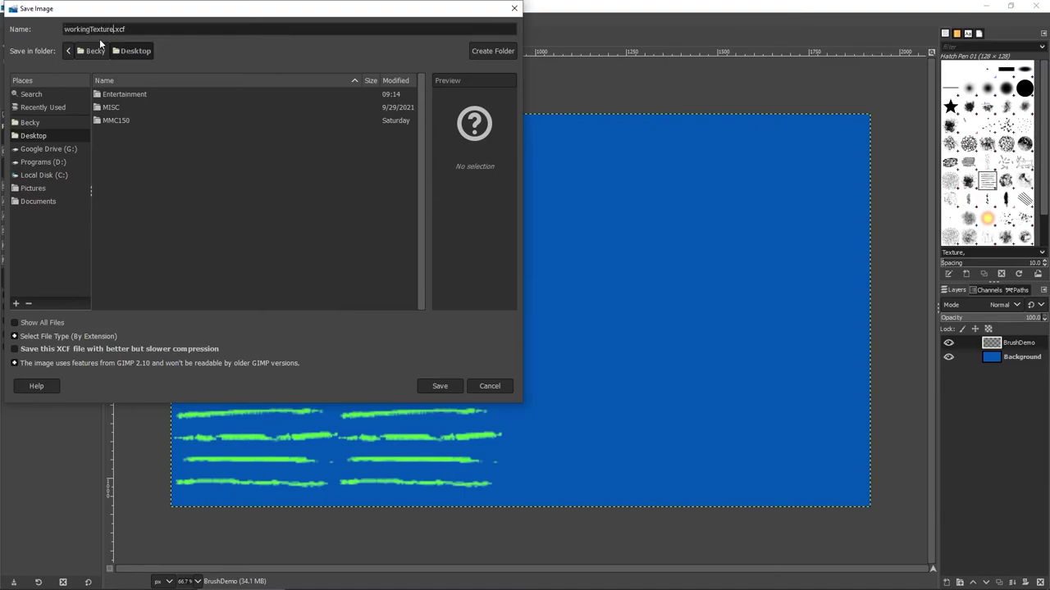
click(439, 386)
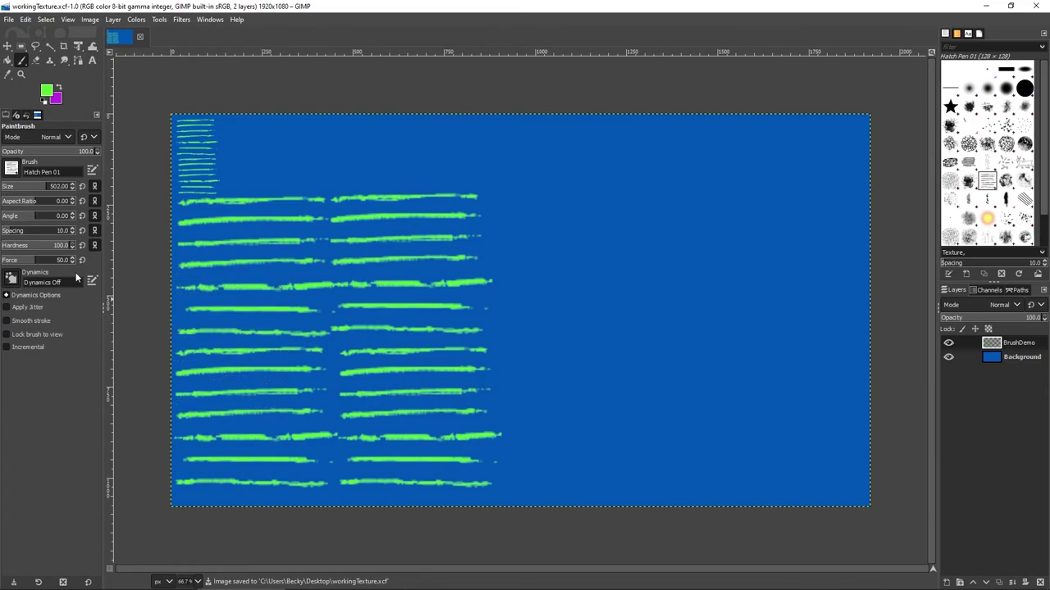
Export the image to the Desktop as JPEG file workingTexture.jpg at quality 90
click(7, 20)
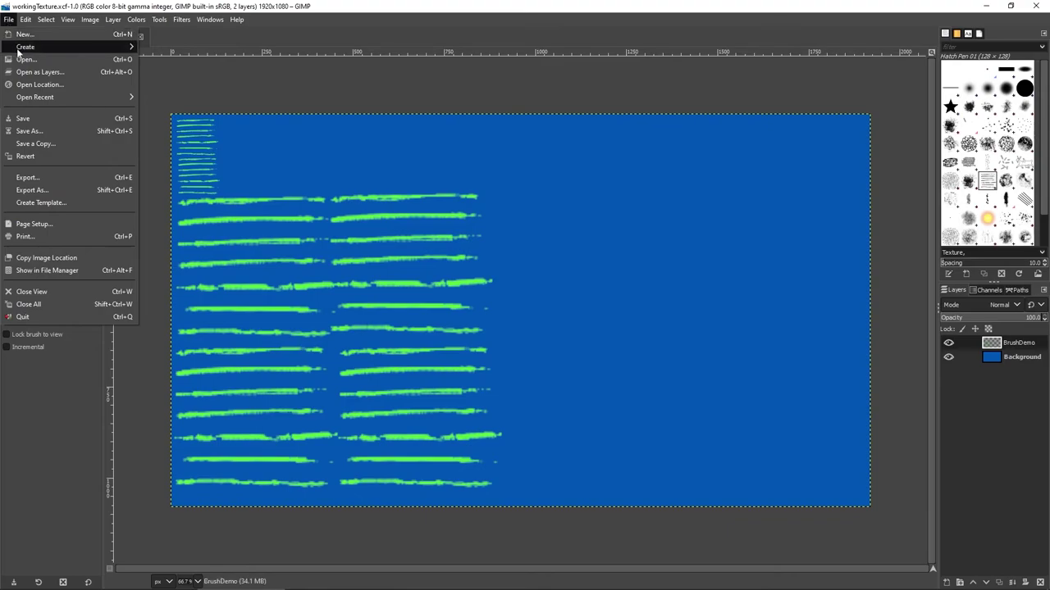
click(61, 176)
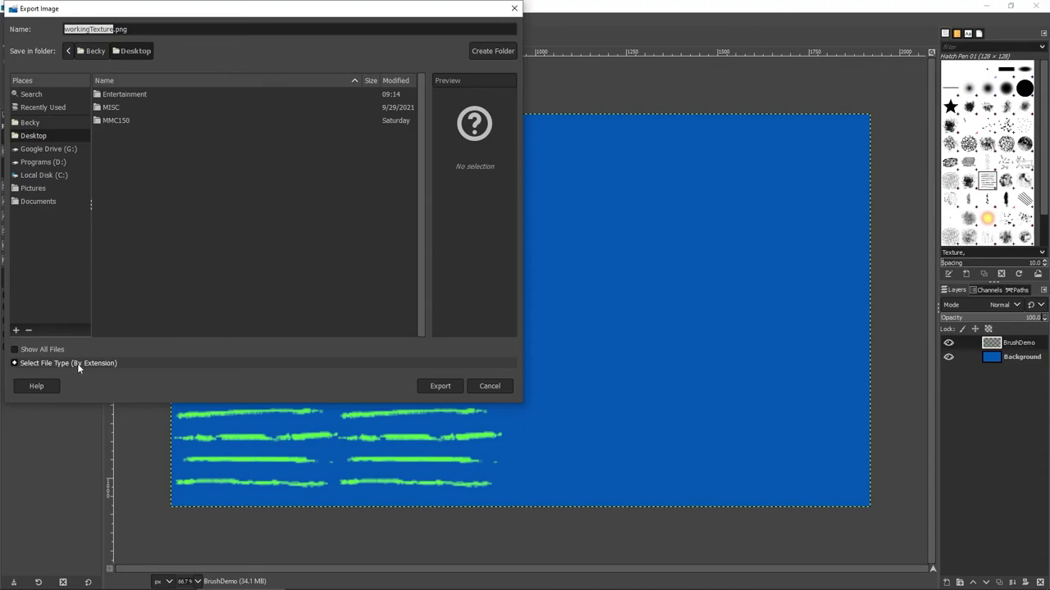
click(15, 365)
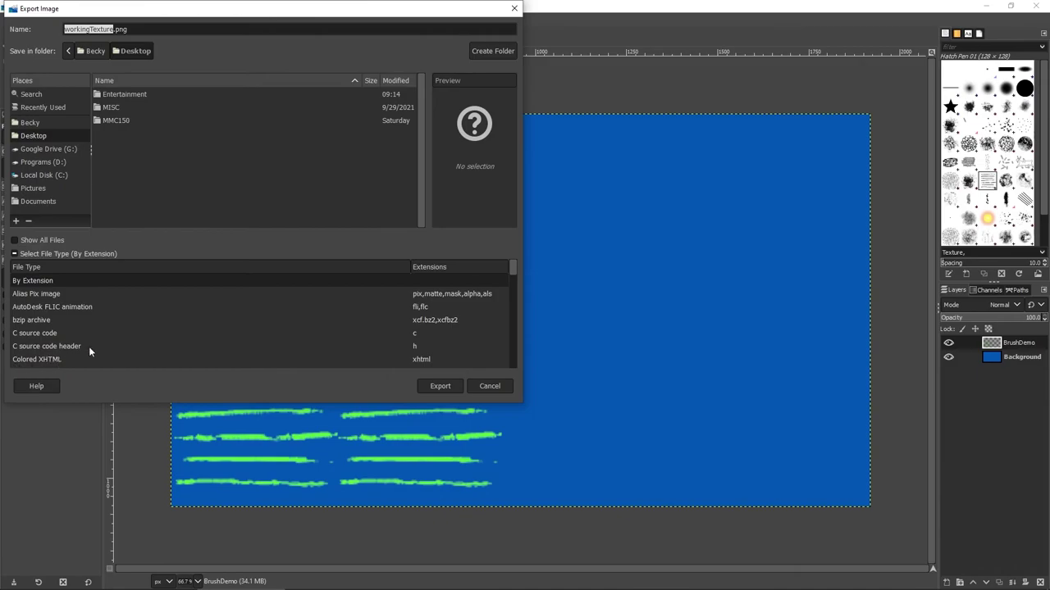
scroll(141, 320, down, 3)
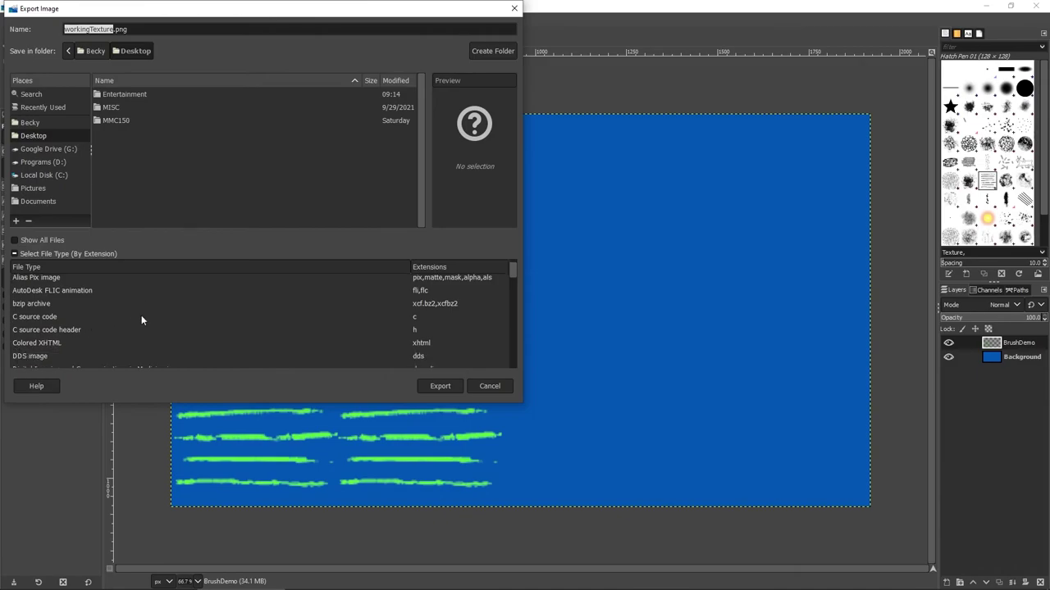
scroll(141, 314, down, 3)
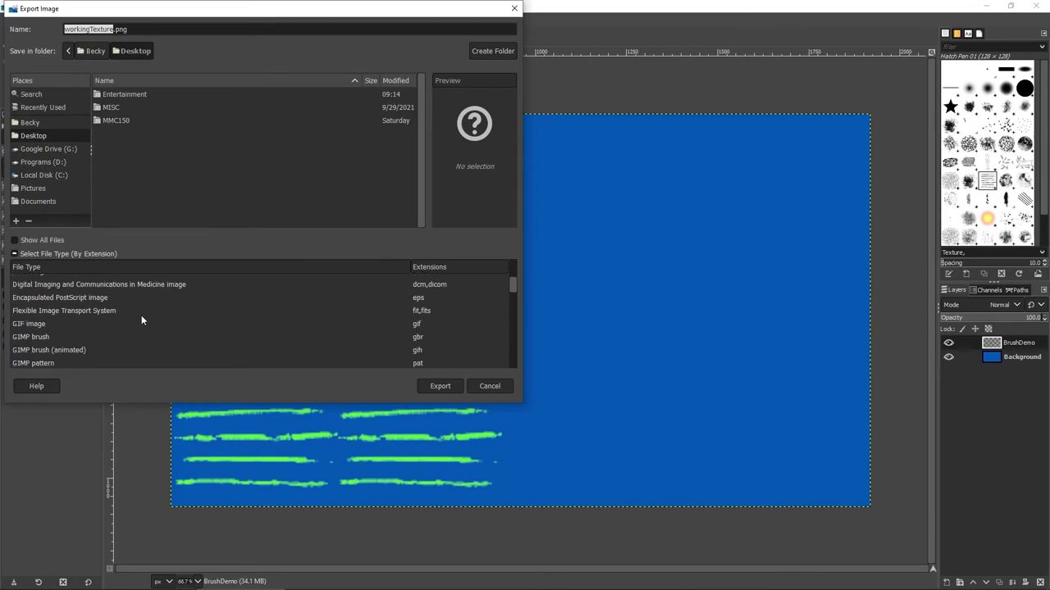
scroll(139, 315, down, 2)
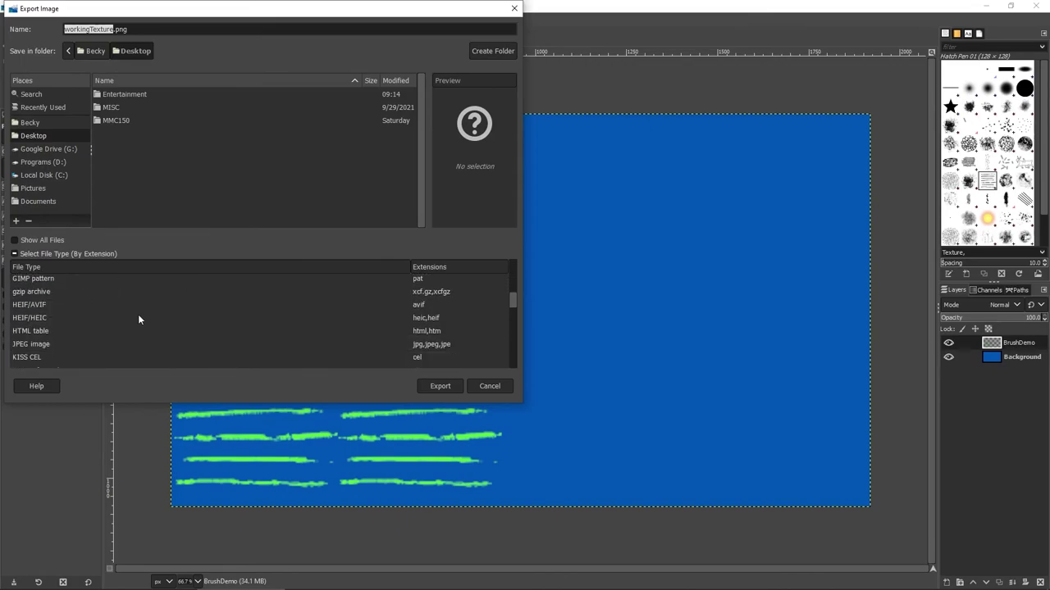
click(42, 345)
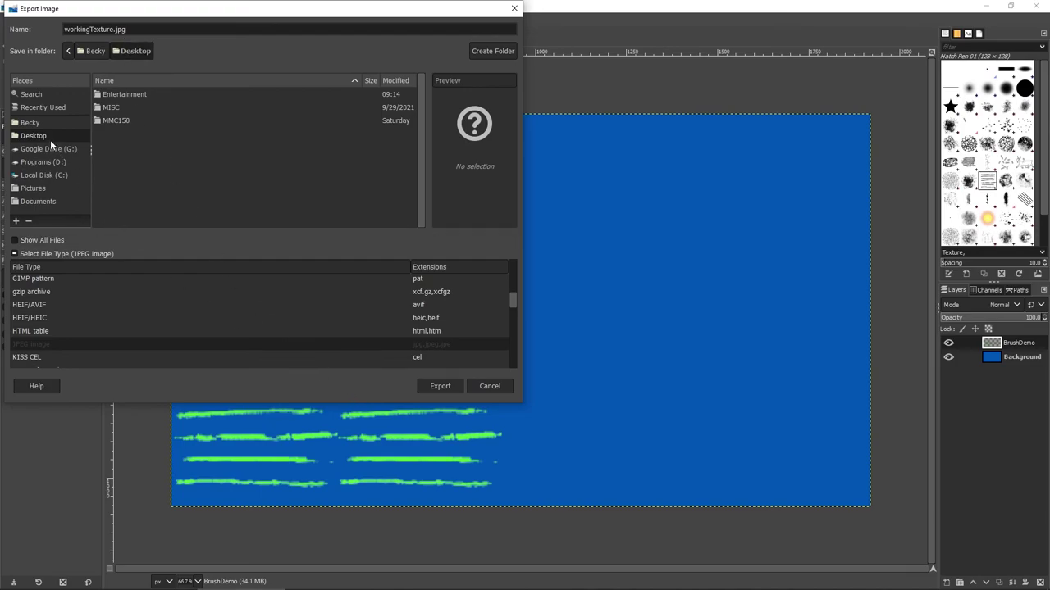
click(432, 388)
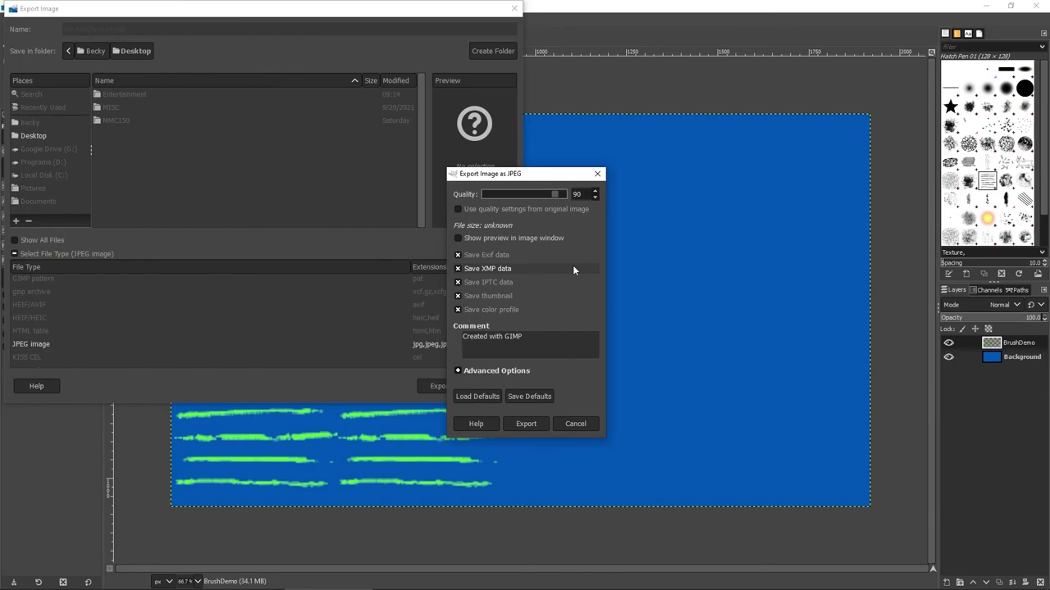
click(525, 424)
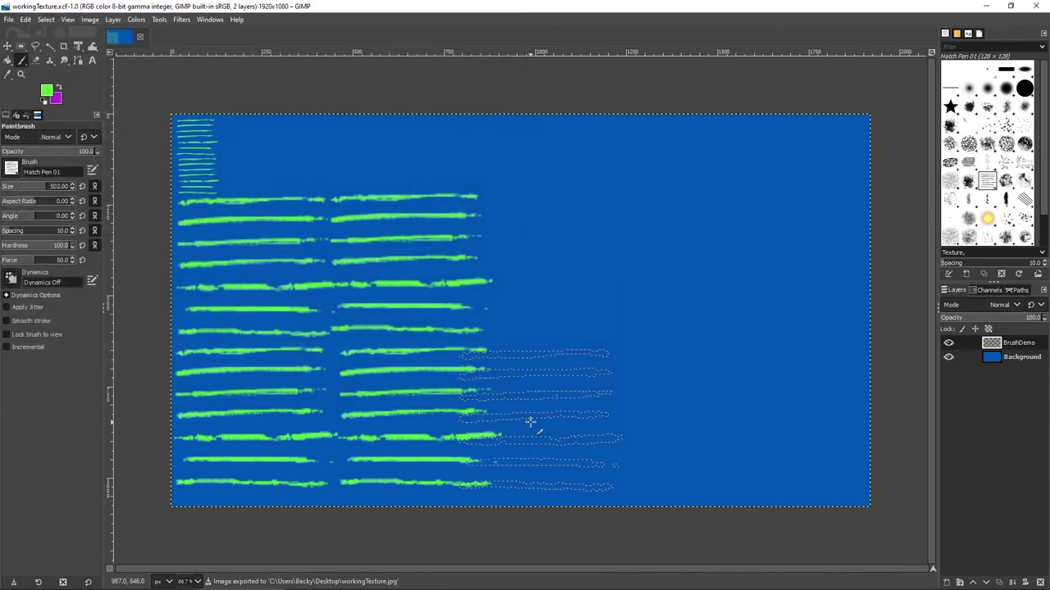
Minimize GIMP and OBS, and drag the workingTexture icons out onto the open desktop
click(985, 5)
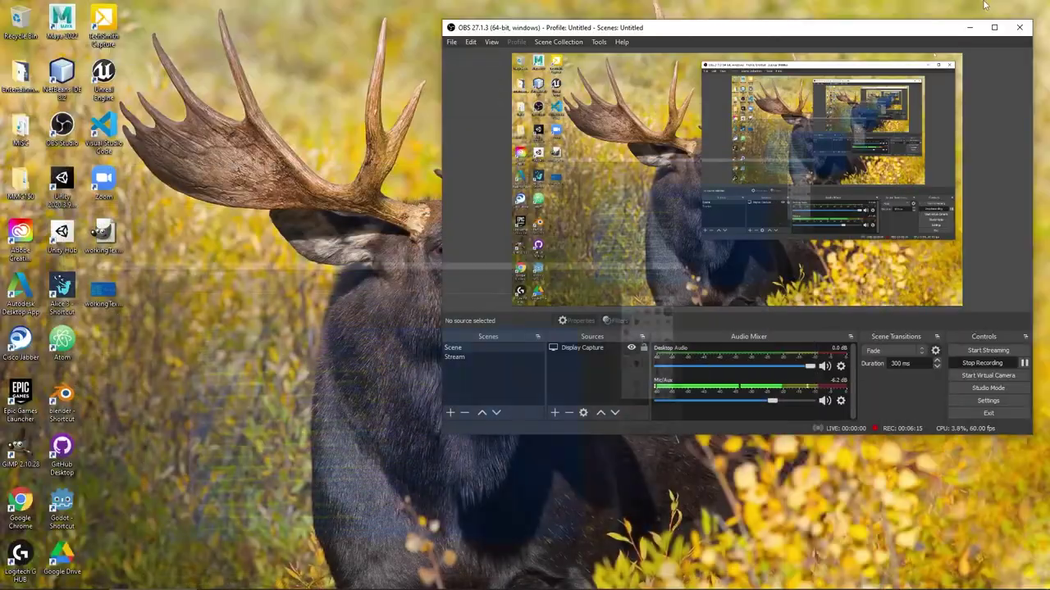
click(969, 27)
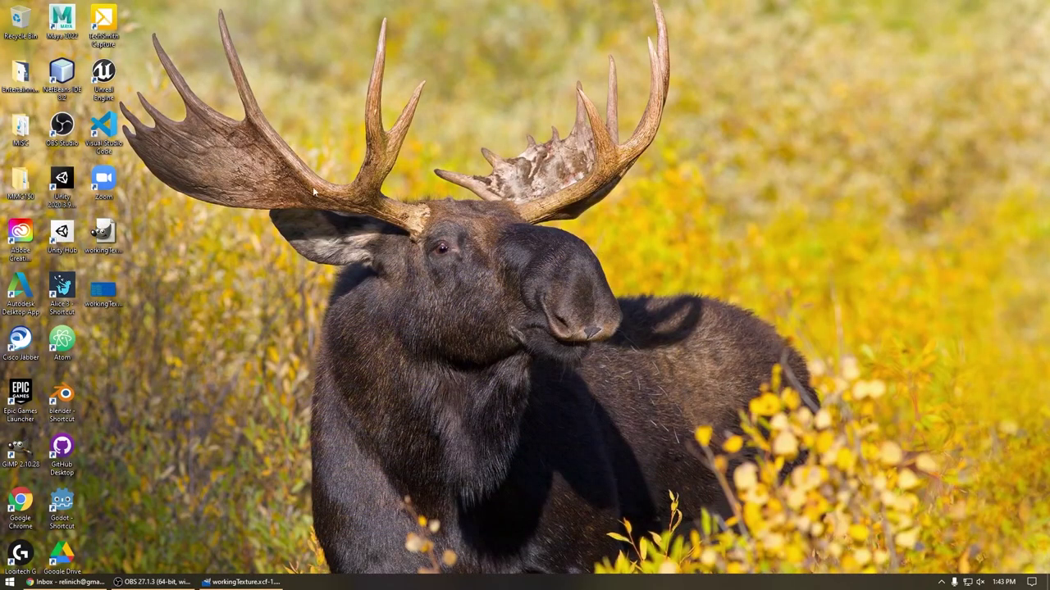
drag(98, 250, 234, 288)
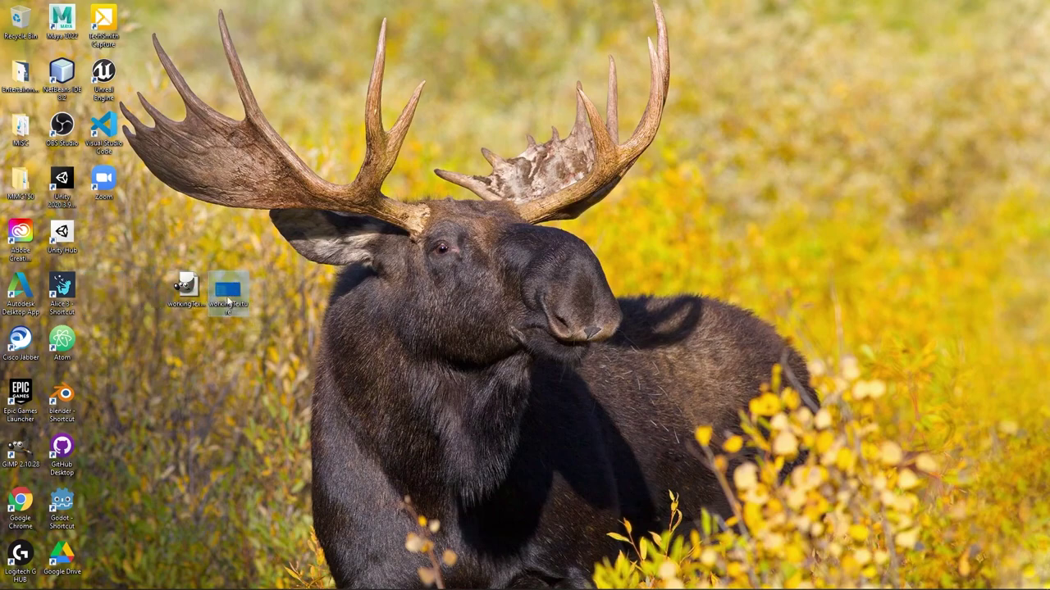